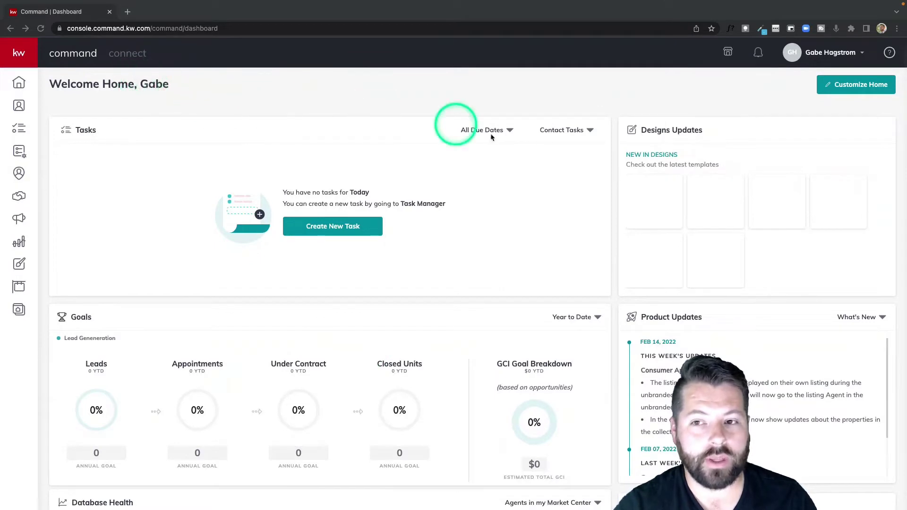
Step: Search KW Marketplace for 'api nation' and filter results to Command Integrated apps
left_click(729, 54)
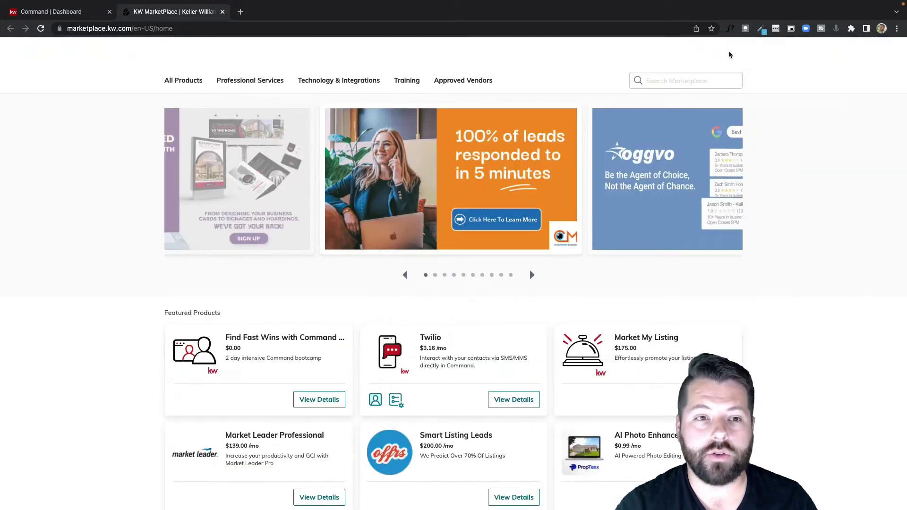
left_click(652, 80)
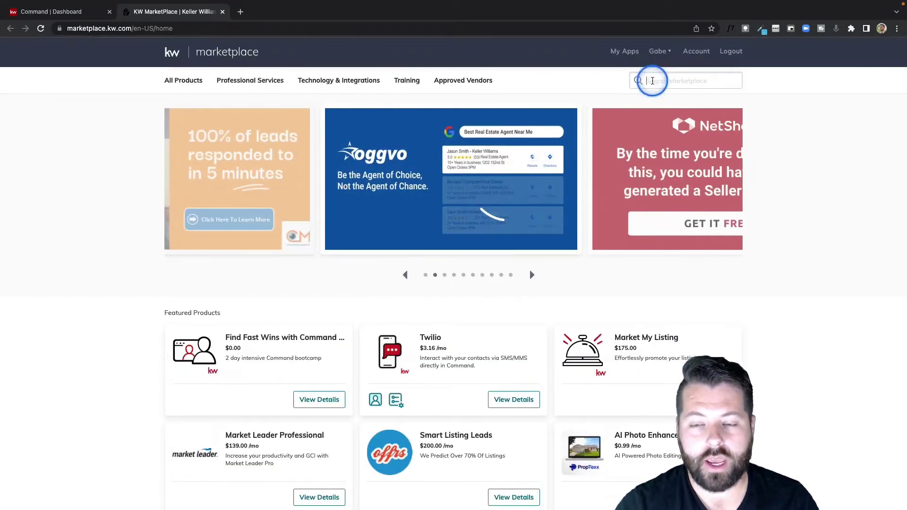
type("api")
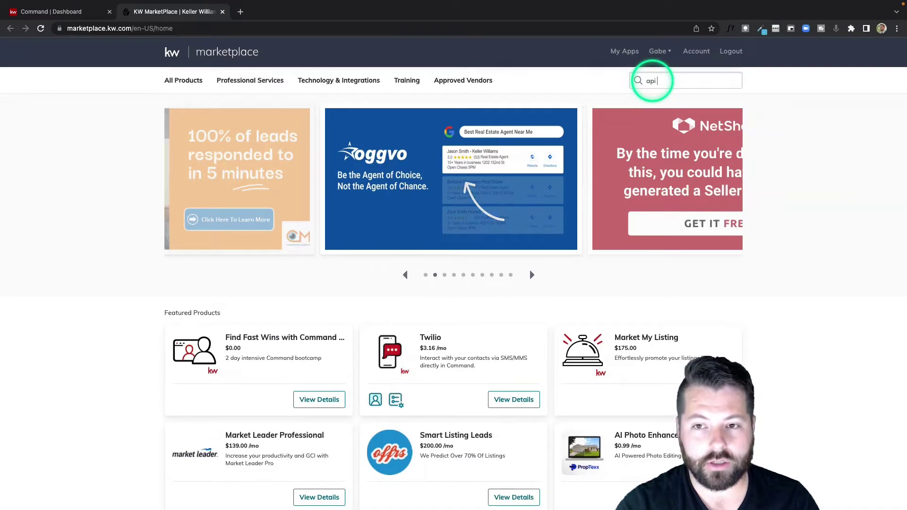
type(" nation")
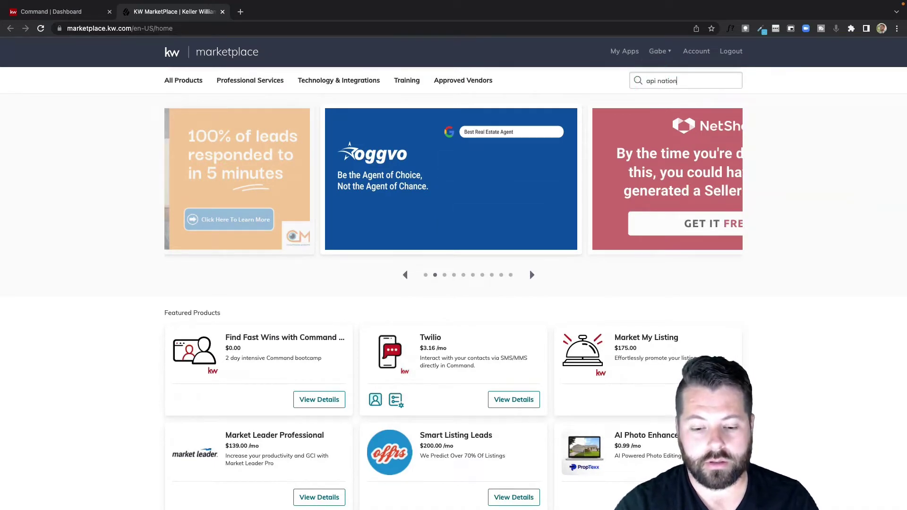
key("Return")
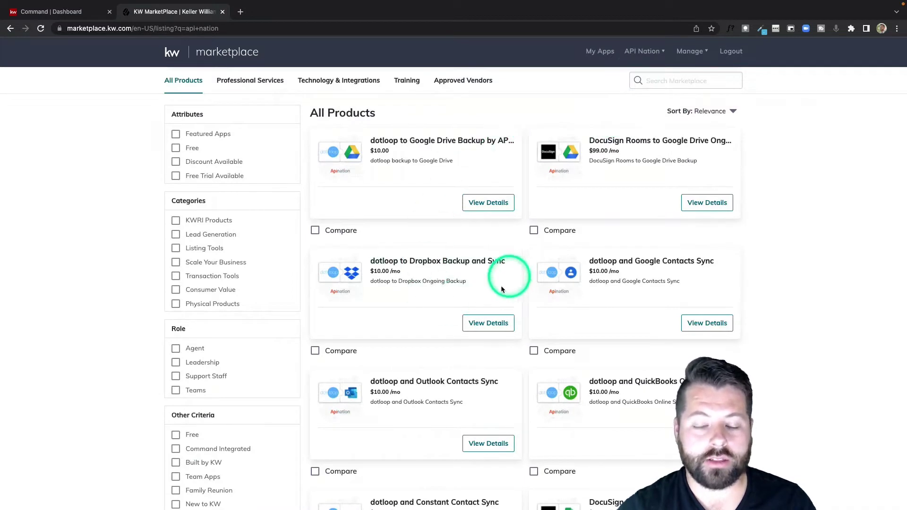
scroll(455, 446, "down", 3)
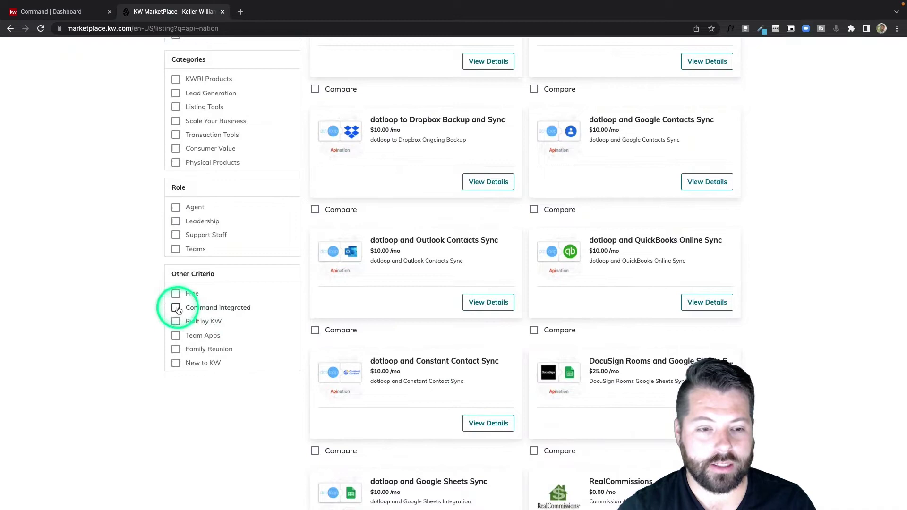
left_click(176, 308)
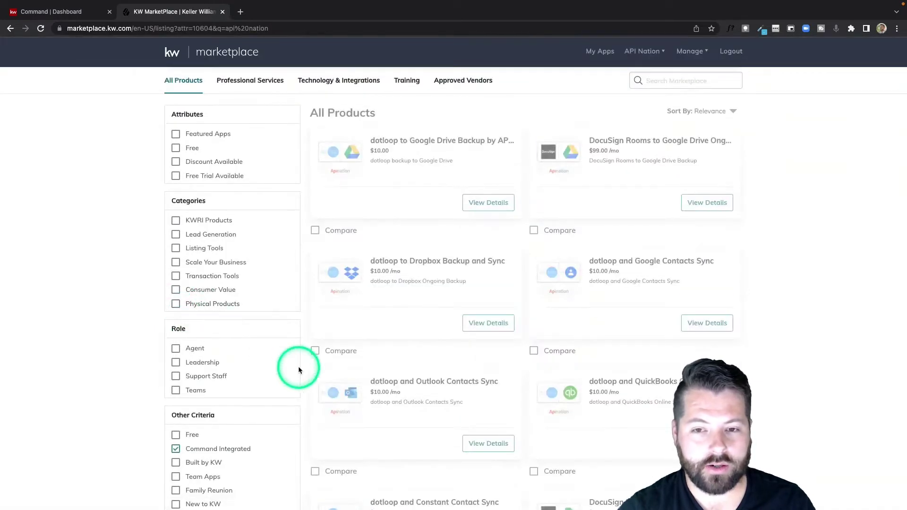
scroll(298, 367, "down", 1)
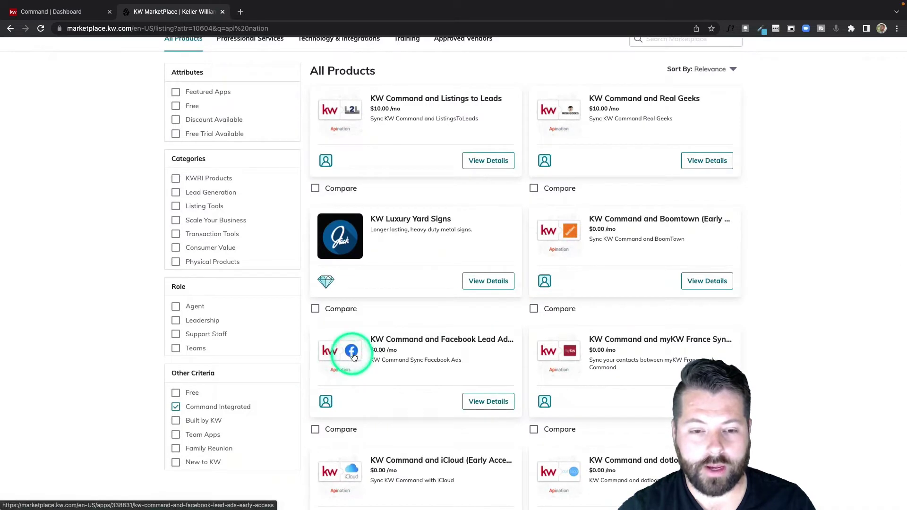
Step: Get the free Facebook Lead Ads app from its details page, then view My Apps
left_click(482, 402)
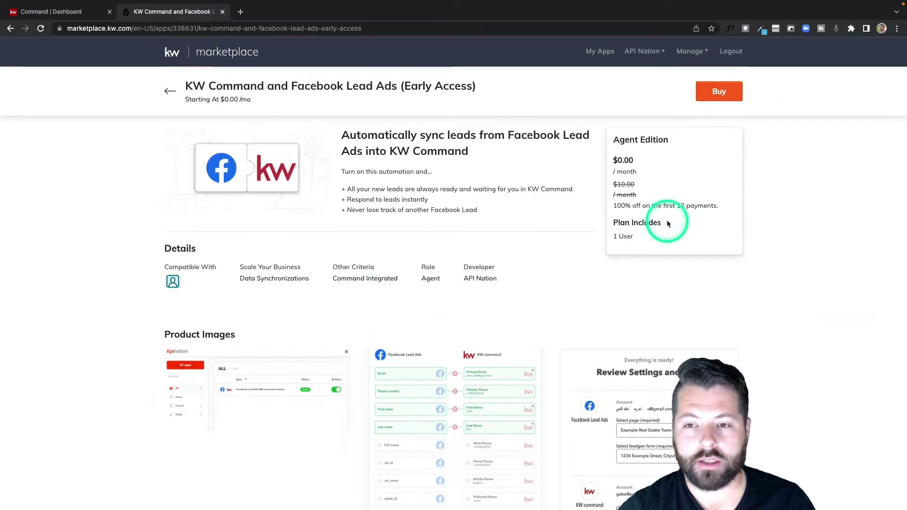
left_click(718, 93)
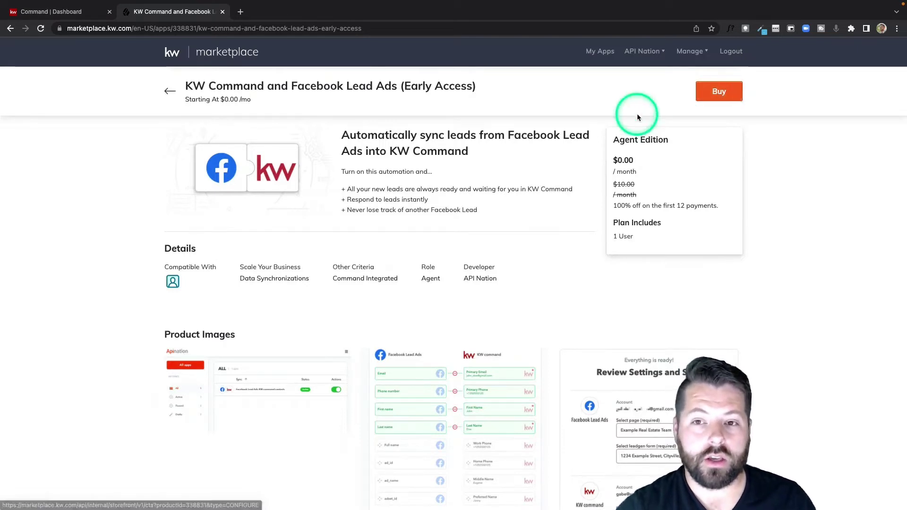
left_click(600, 53)
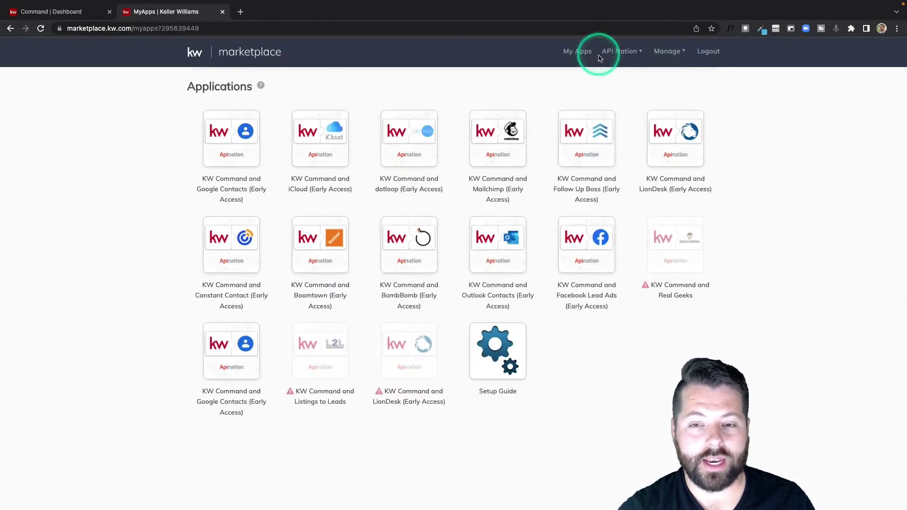
Step: Start the Facebook Lead Ads sync and connect the previously linked Facebook account
left_click(591, 243)
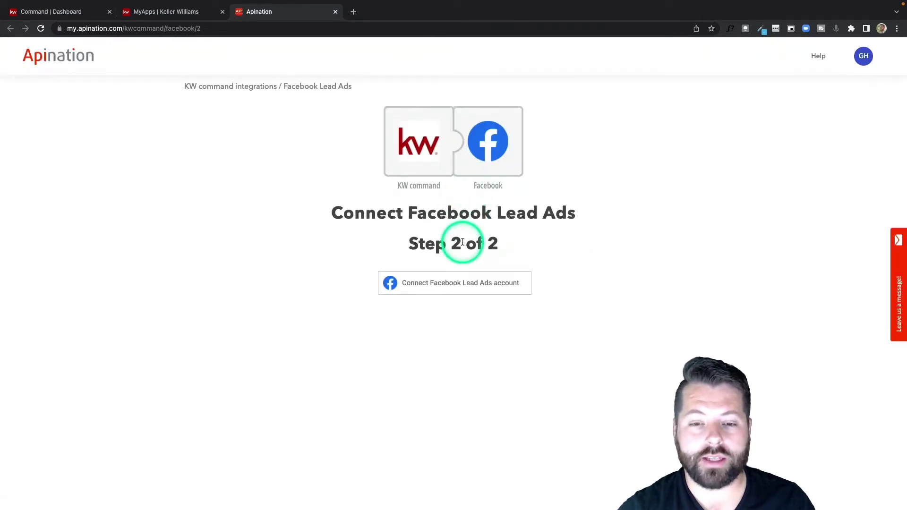
left_click(443, 286)
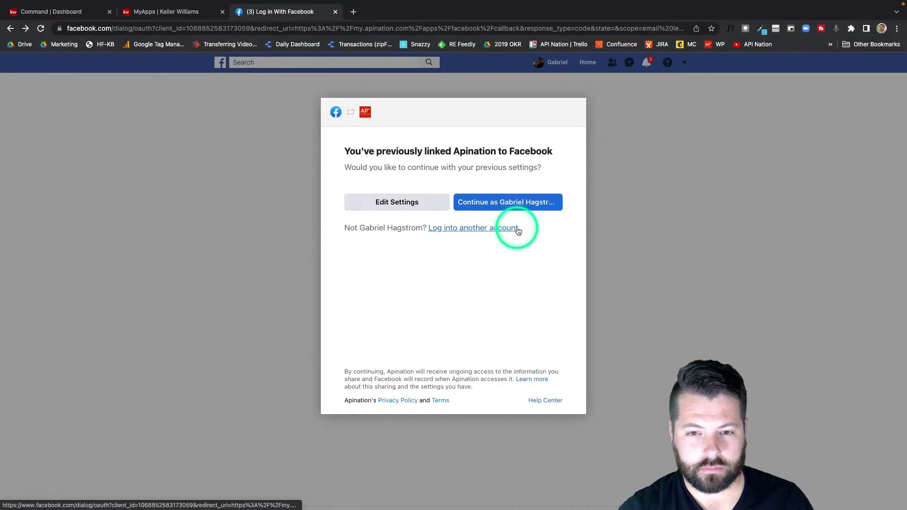
left_click(518, 210)
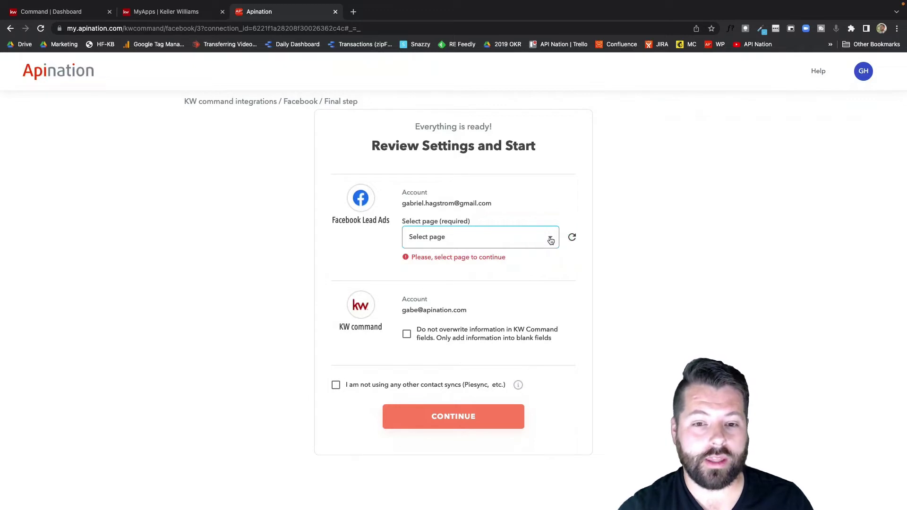
Step: Choose Example Real Estate Team and Open House Form - Example, confirm no other contact syncs, and continue
left_click(549, 239)
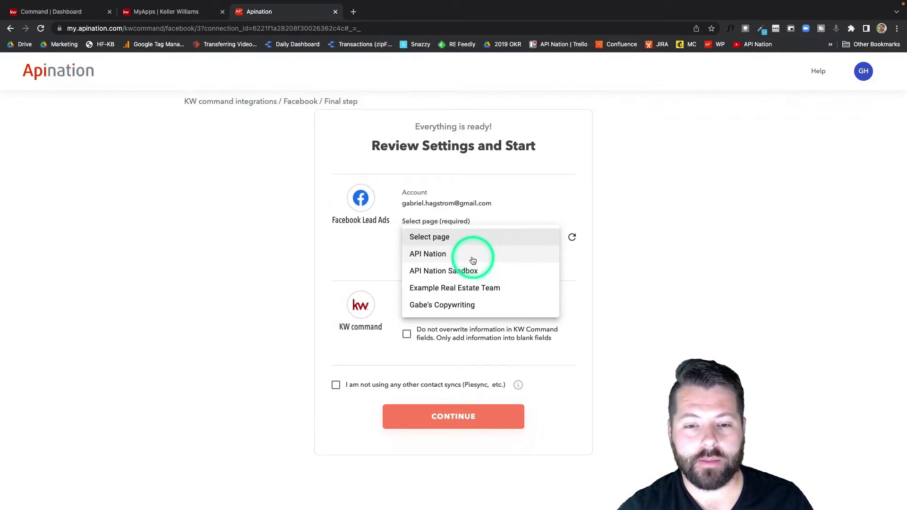
left_click(445, 289)
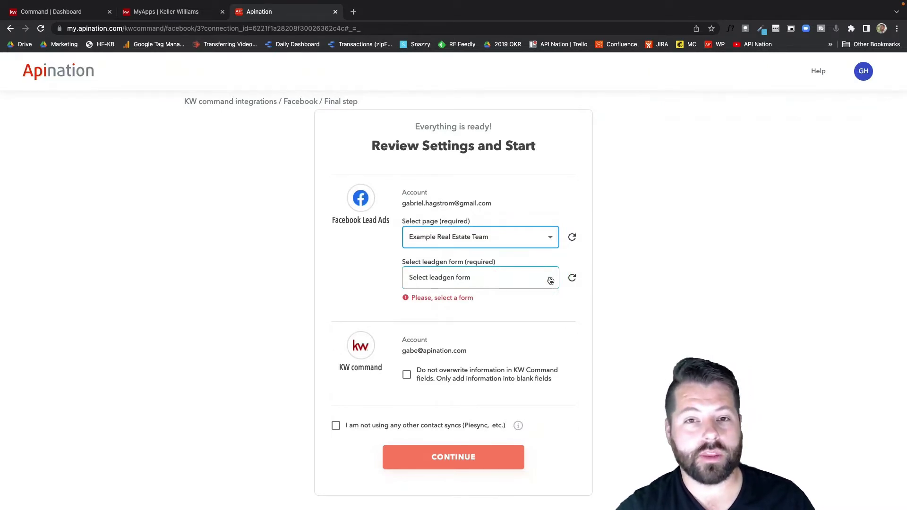
left_click(550, 280)
left_click(437, 293)
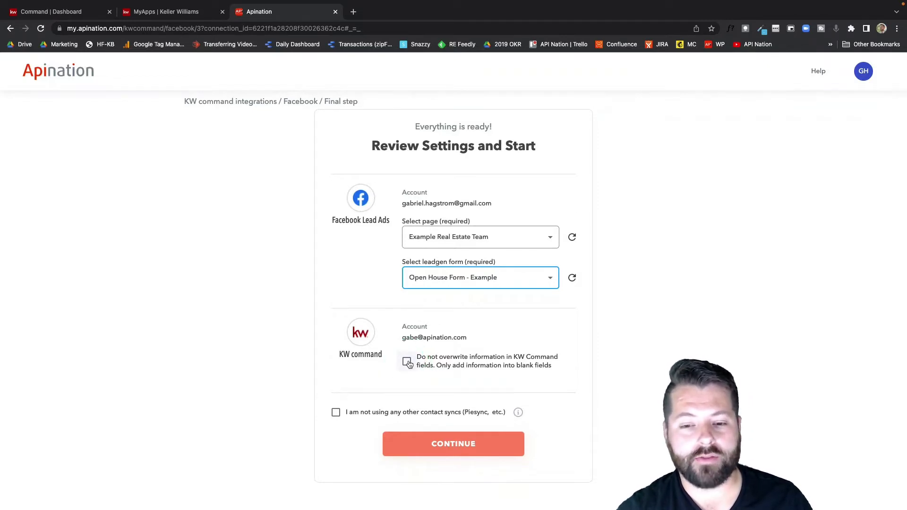
left_click(407, 362)
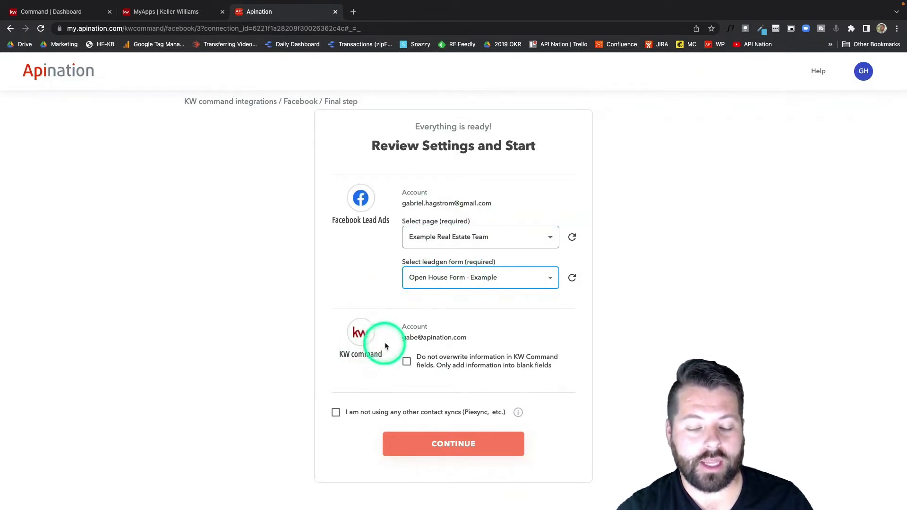
left_click(336, 413)
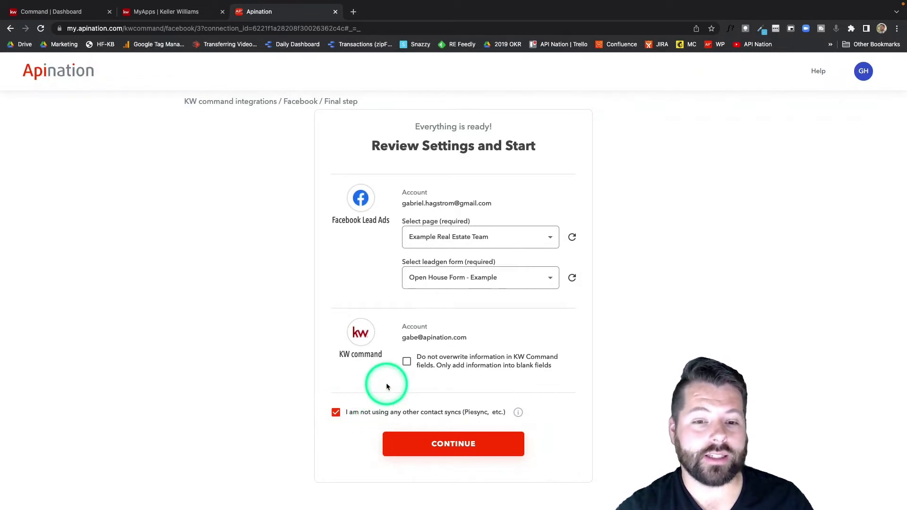
left_click(453, 450)
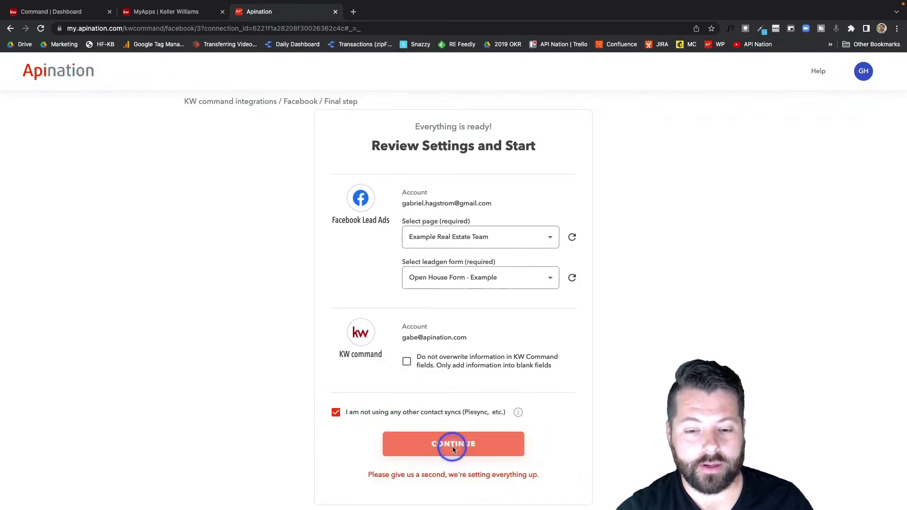
Step: Set up an Email 'contains' filter condition on incoming leads
scroll(437, 183, "down", 1)
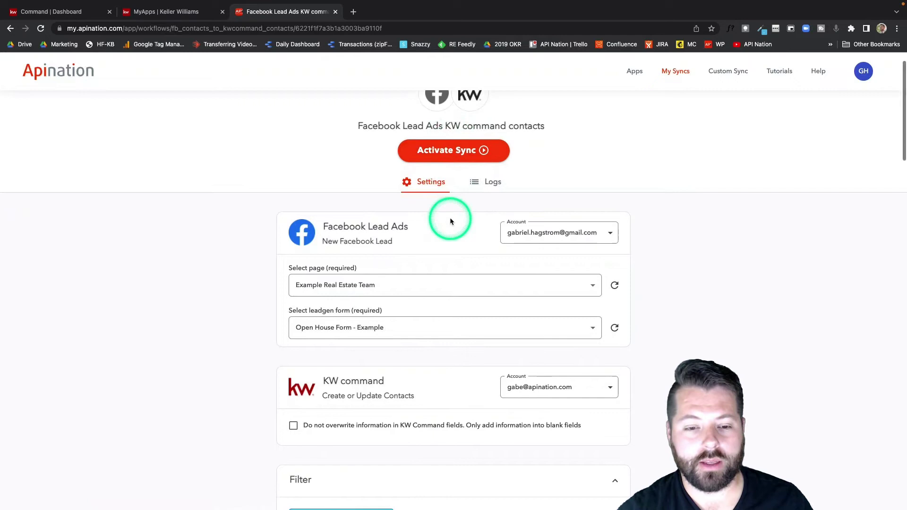
scroll(451, 221, "down", 4)
scroll(450, 220, "down", 1)
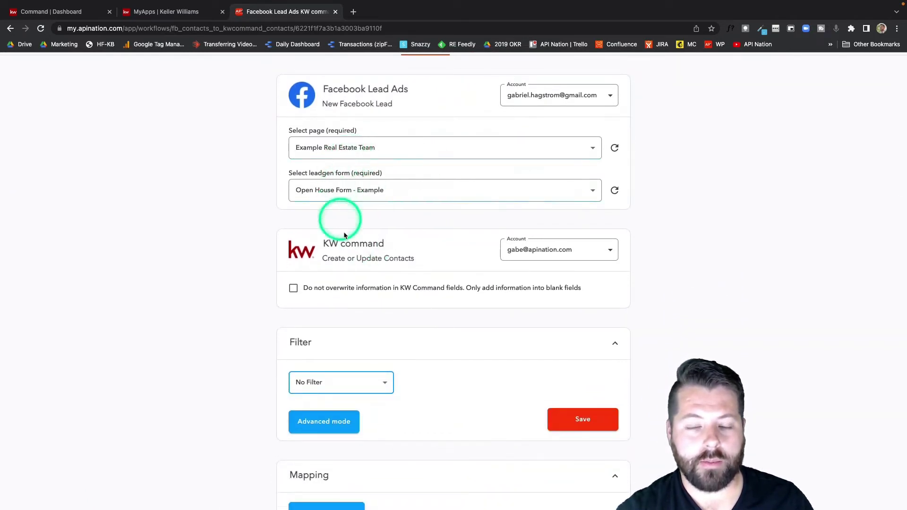
scroll(346, 239, "down", 2)
scroll(346, 239, "down", 5)
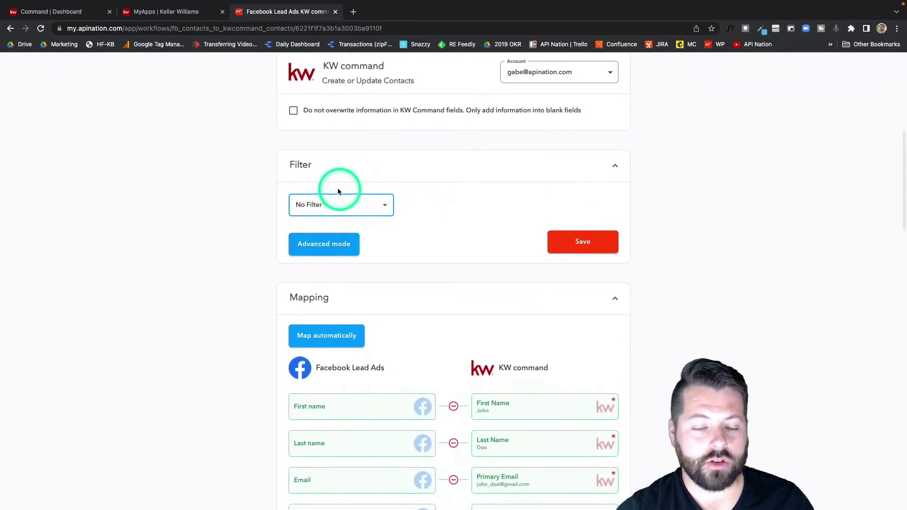
left_click(381, 207)
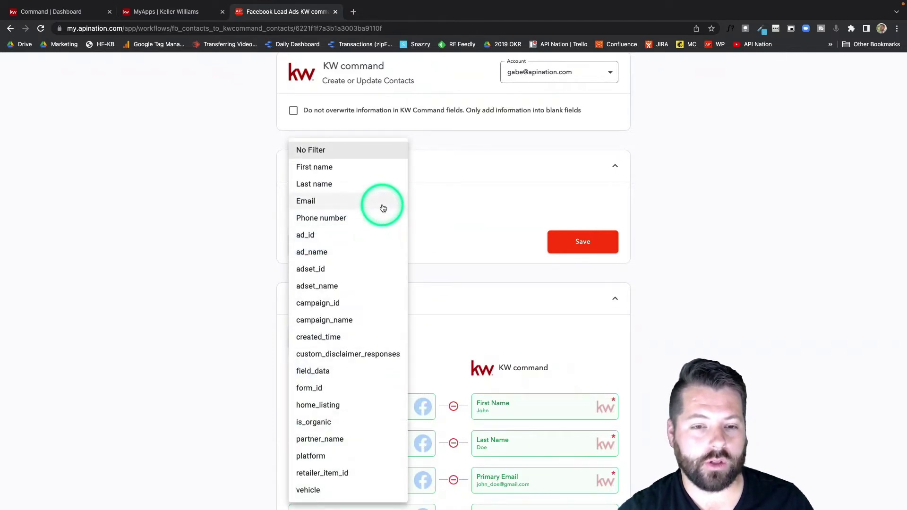
left_click(378, 201)
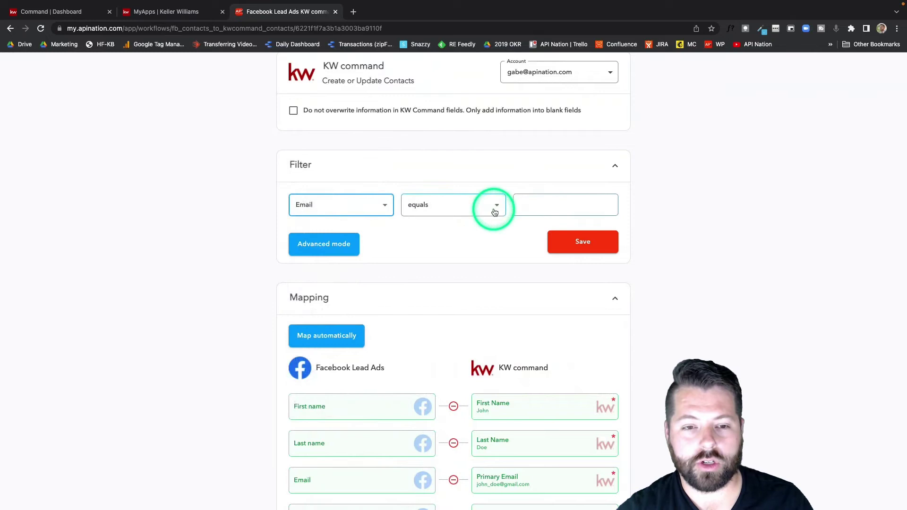
left_click(493, 208)
left_click(445, 307)
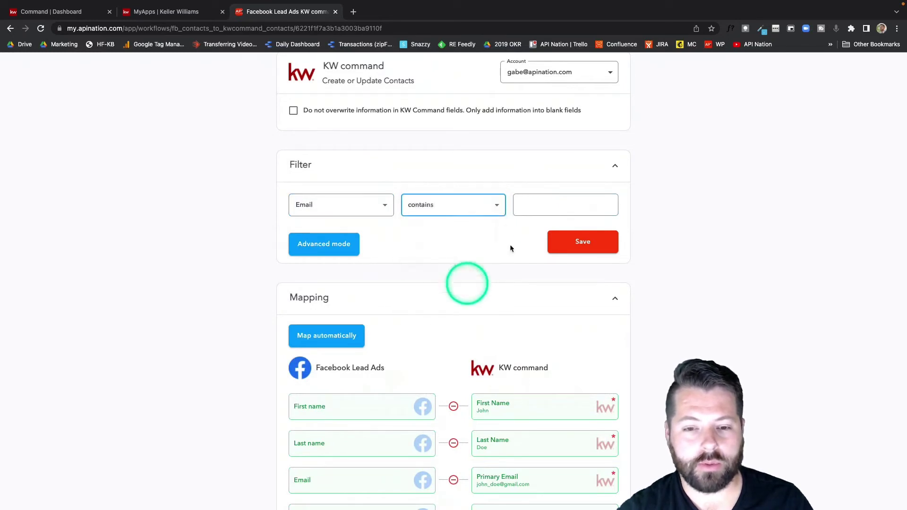
Step: Enter the filter value, replacing 'gmail' with 'outlo'
left_click(546, 204)
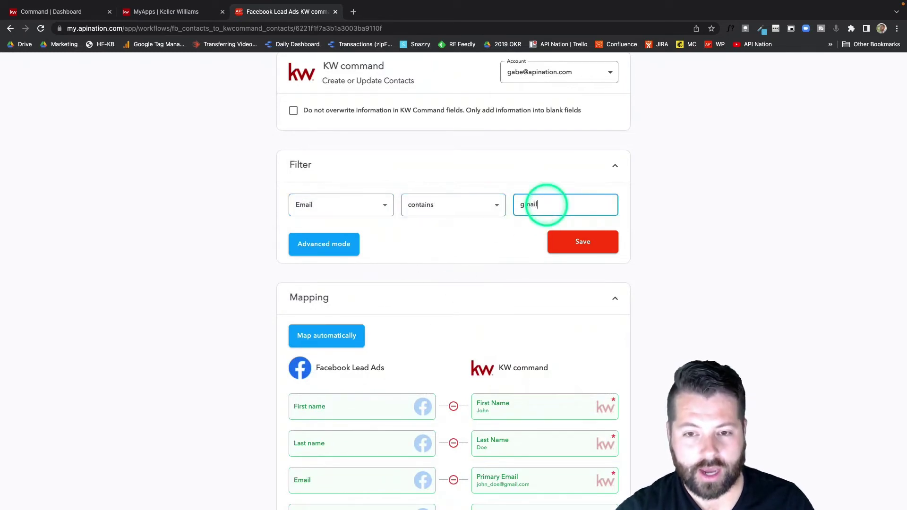
type("gmail")
double_click(546, 204)
key("BackSpace")
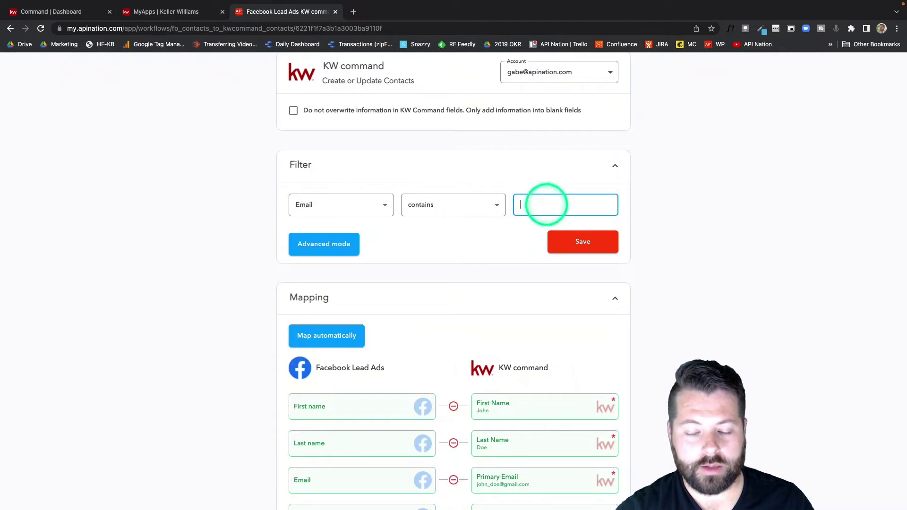
type("outlo")
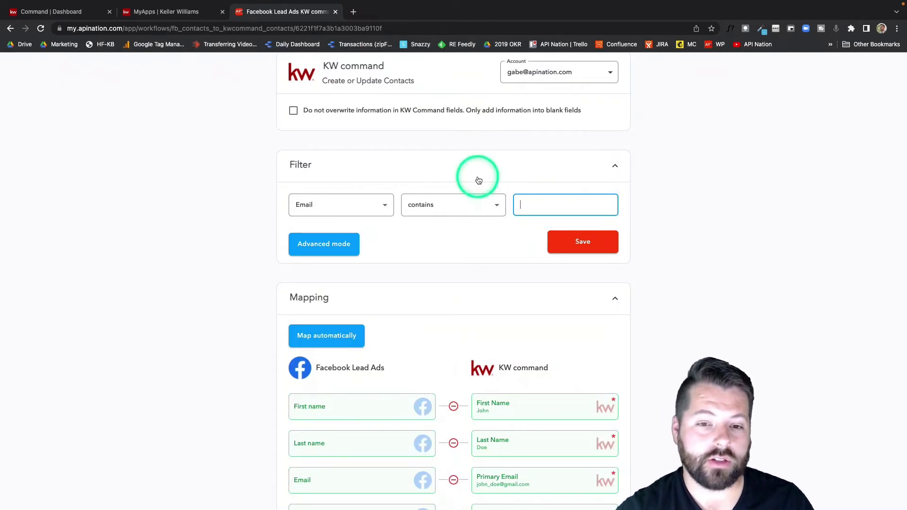
left_click(383, 175)
left_click(392, 179)
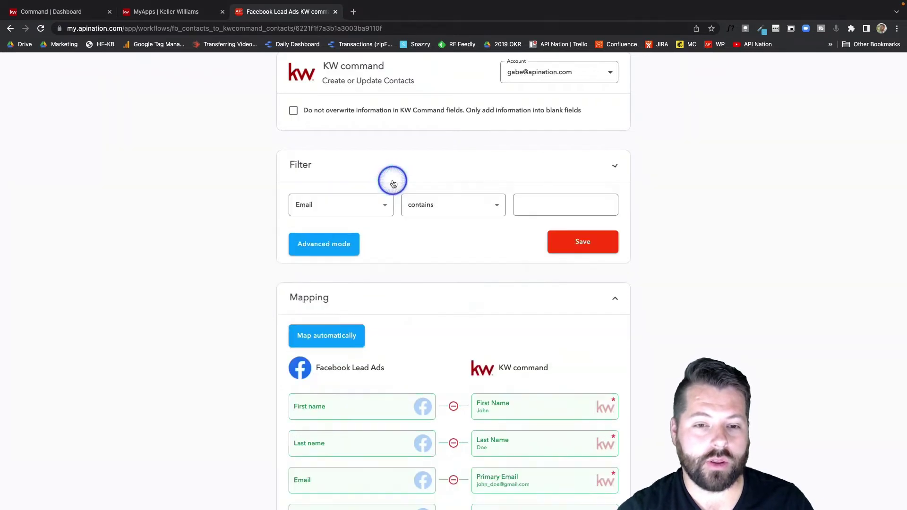
Step: Switch the filter to No Filter and review the field mapping below
left_click(382, 212)
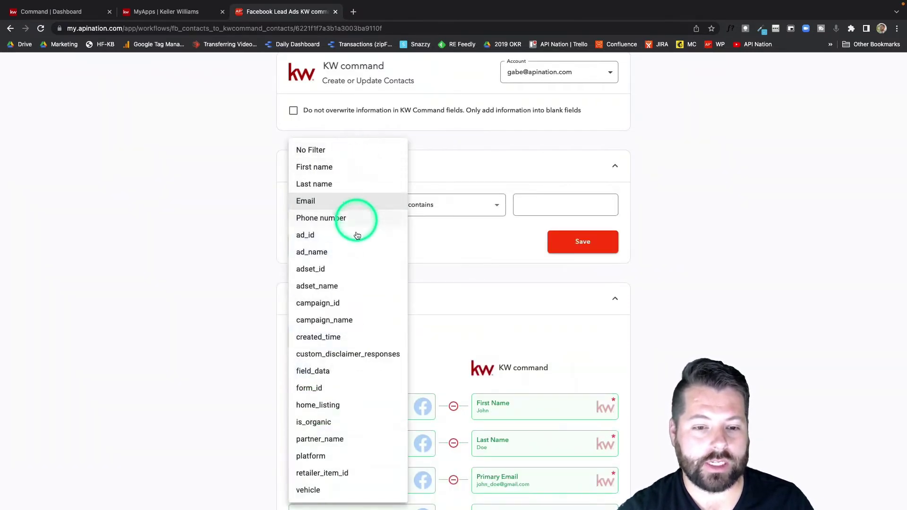
left_click(441, 265)
scroll(441, 265, "down", 1)
left_click(345, 178)
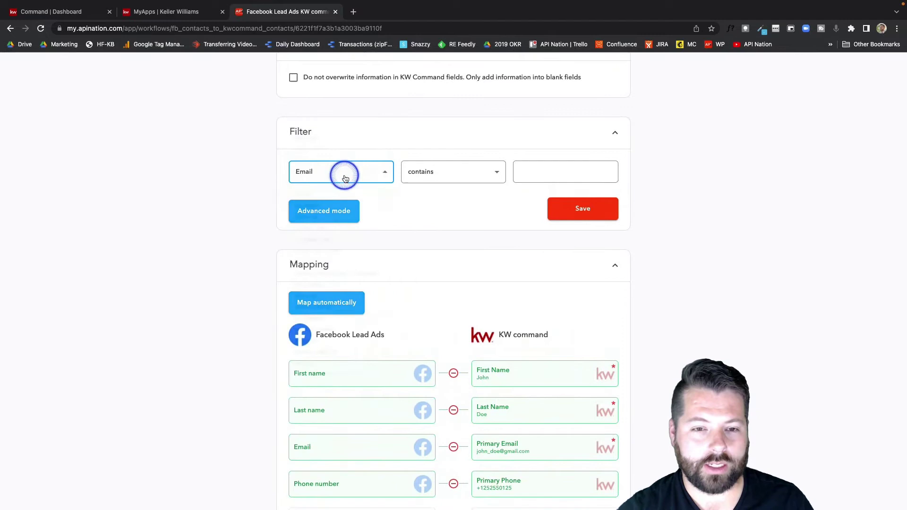
left_click(332, 125)
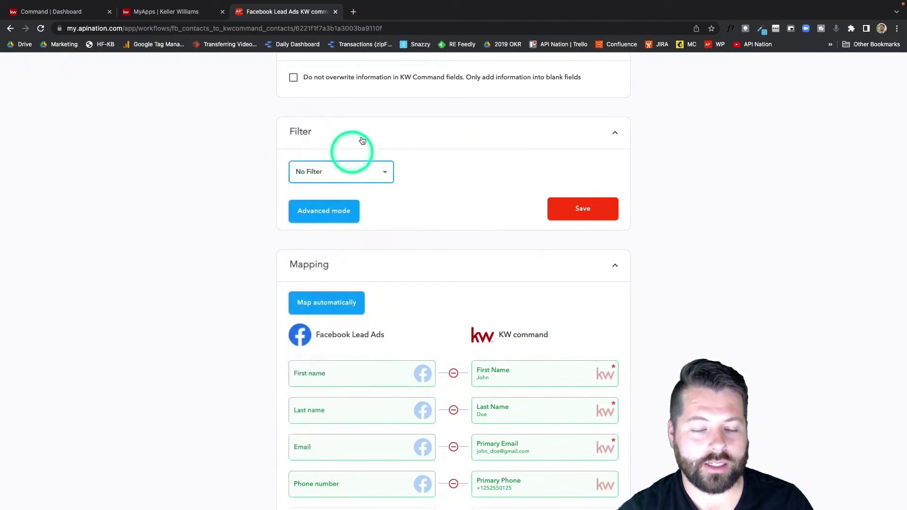
scroll(452, 248, "down", 2)
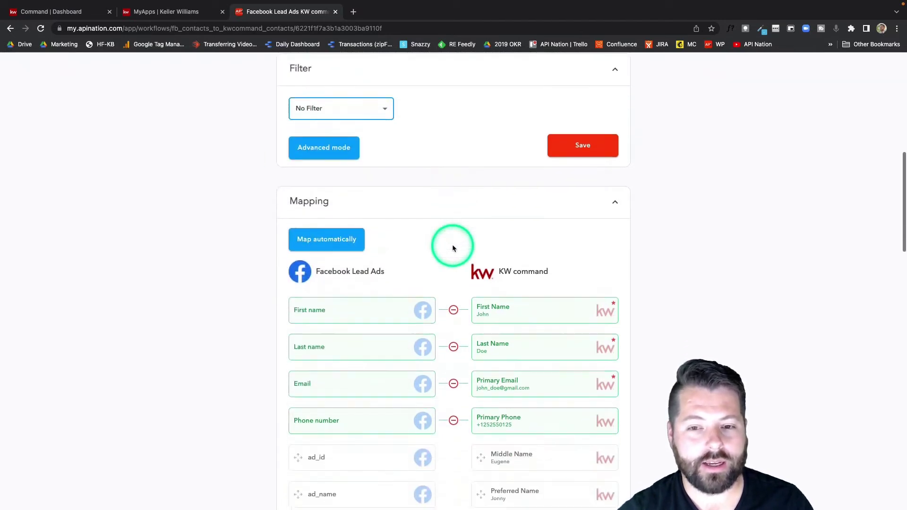
scroll(452, 246, "down", 4)
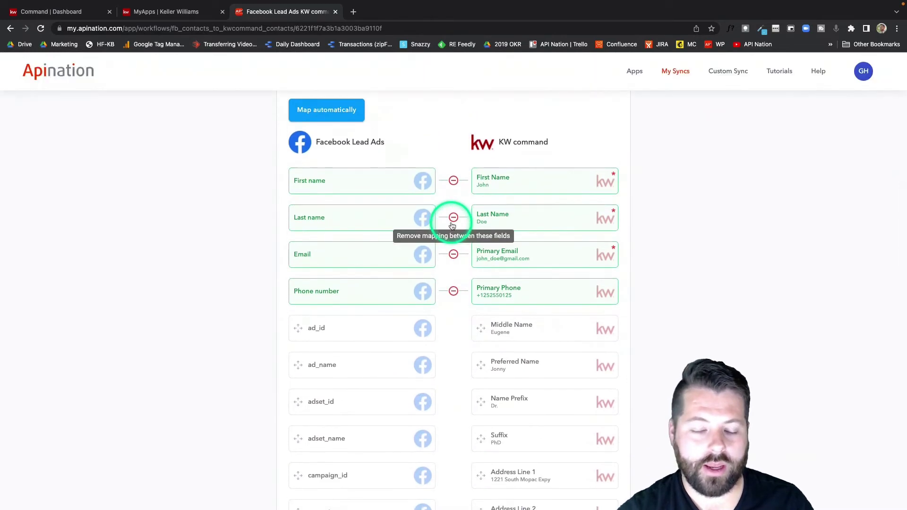
scroll(452, 226, "up", 10)
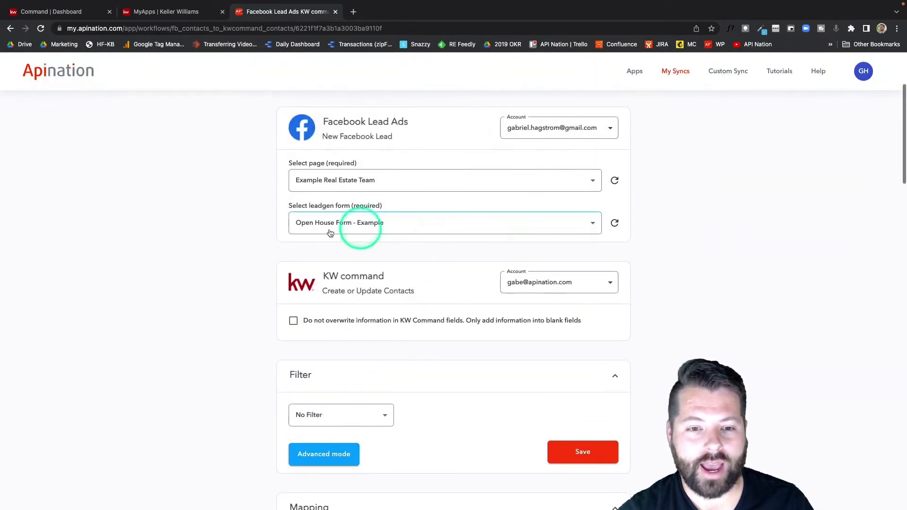
scroll(474, 255, "down", 2)
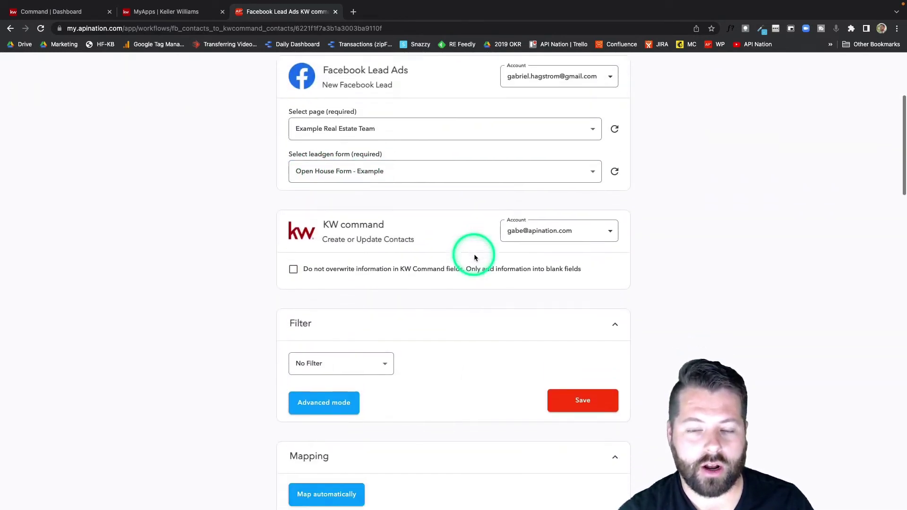
scroll(475, 257, "down", 10)
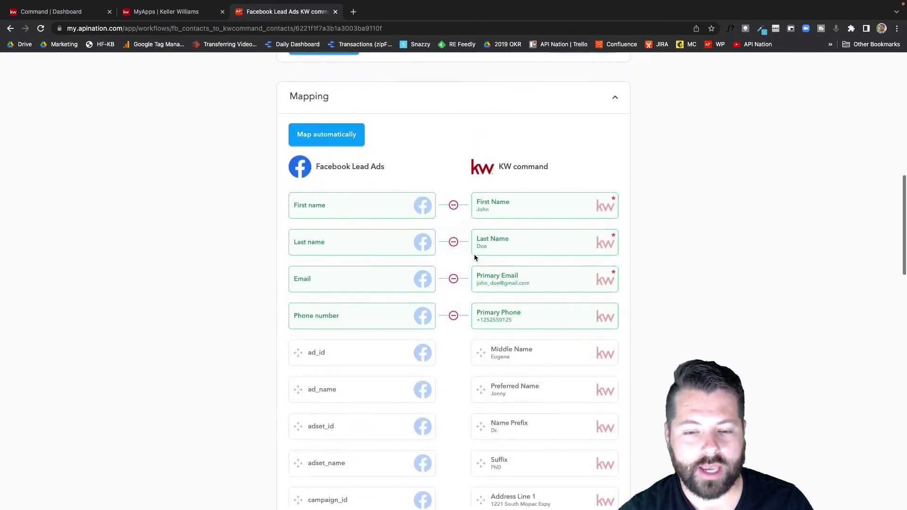
scroll(474, 257, "down", 9)
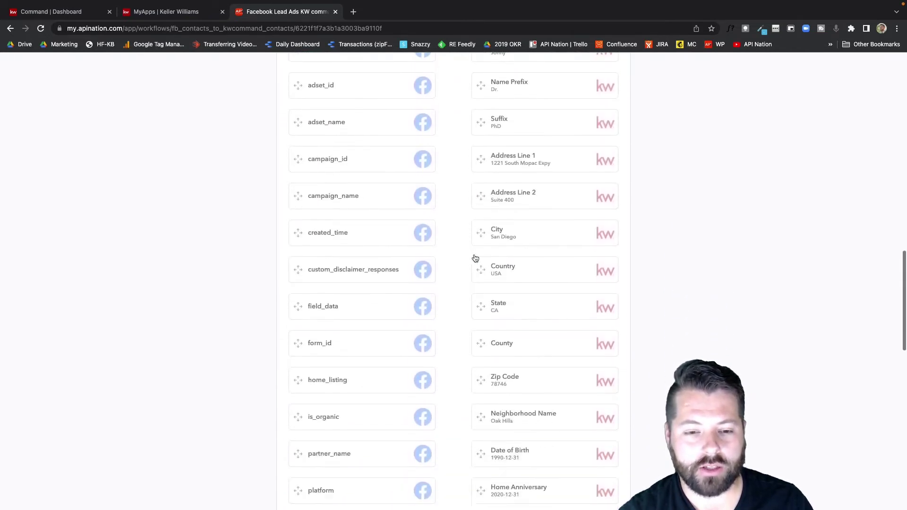
scroll(474, 257, "down", 5)
Step: Add a custom field Source with value FBOpenHouse and map it to KW Command's Source
left_click(319, 420)
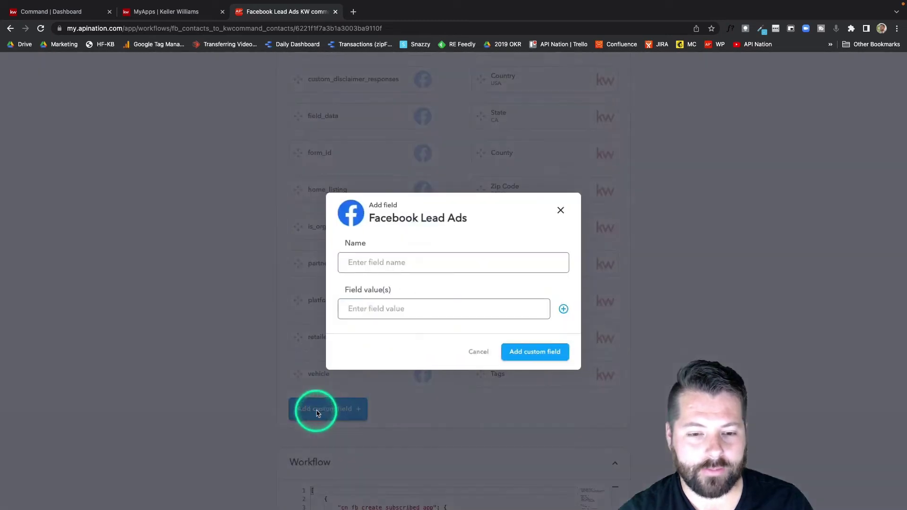
left_click(407, 262)
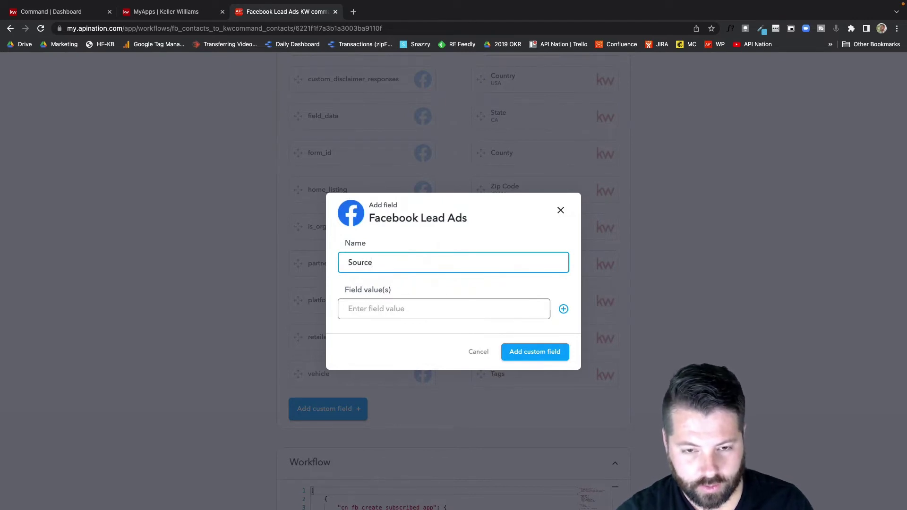
left_click(384, 299)
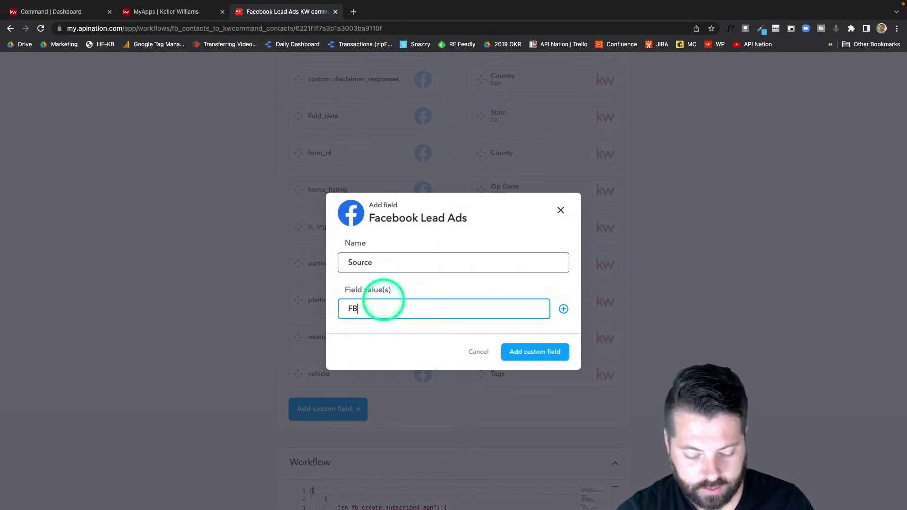
type("FBOpenHouse")
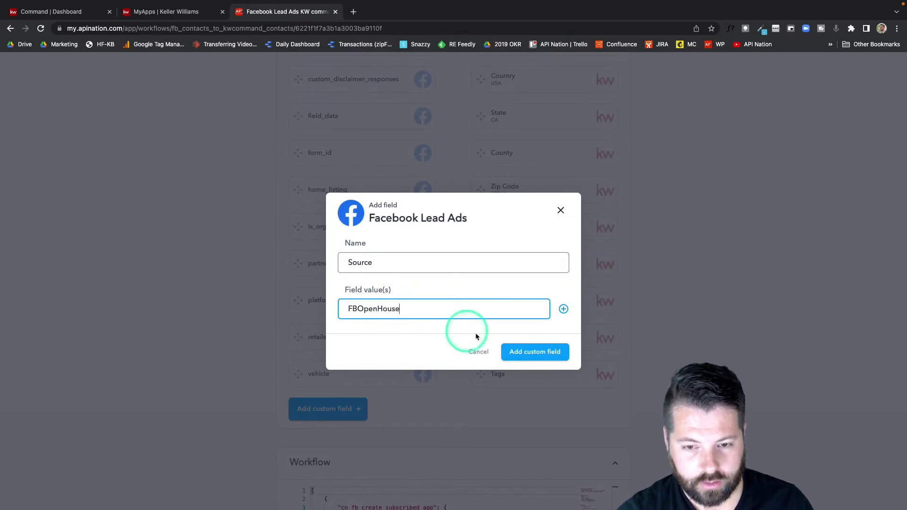
left_click(520, 350)
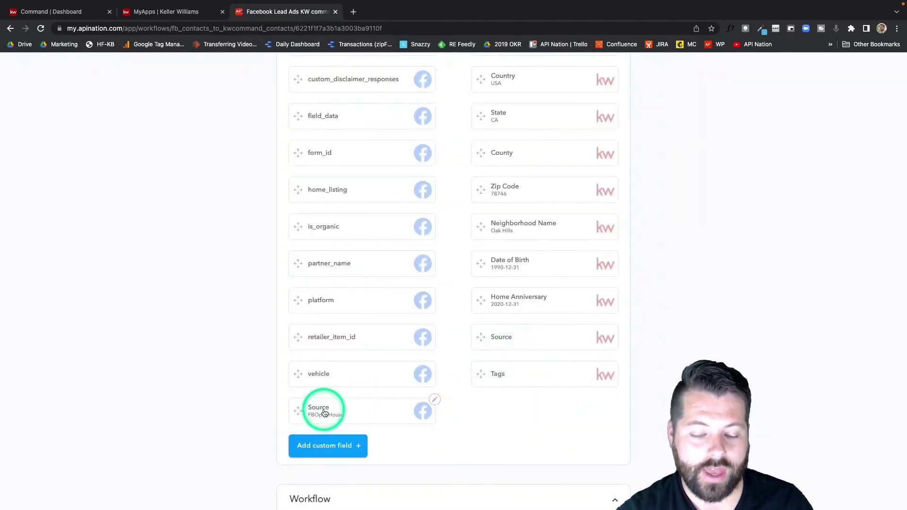
left_click_drag(325, 413, 566, 336)
scroll(449, 142, "up", 6)
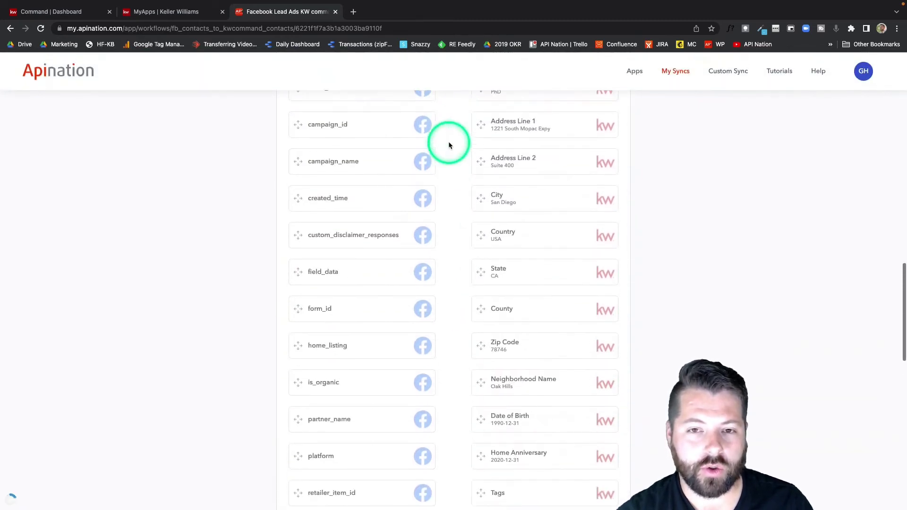
scroll(449, 141, "up", 5)
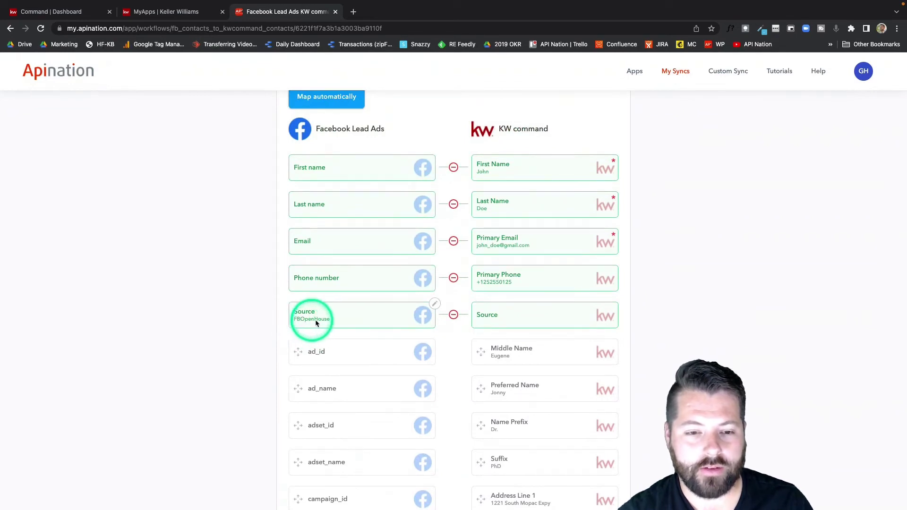
scroll(463, 303, "up", 10)
Step: Activate the open-house sync, then clone it from My Syncs
left_click(460, 101)
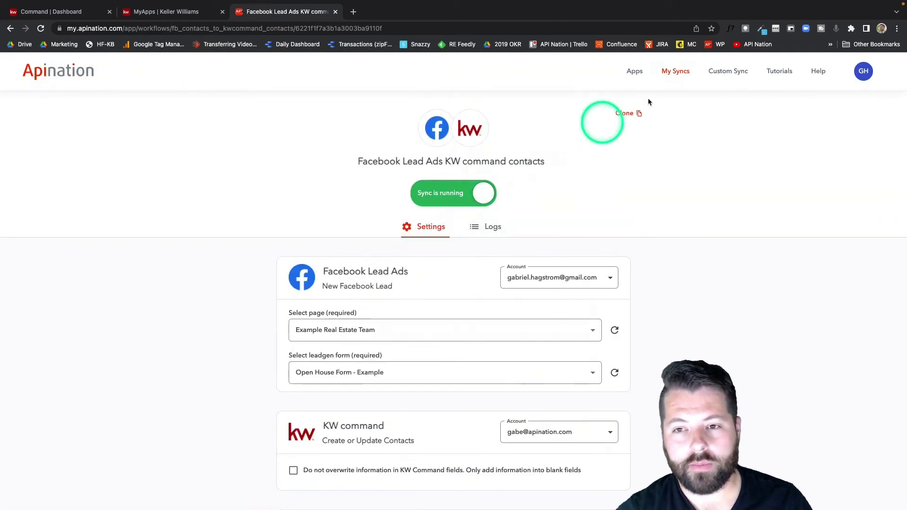
left_click(674, 72)
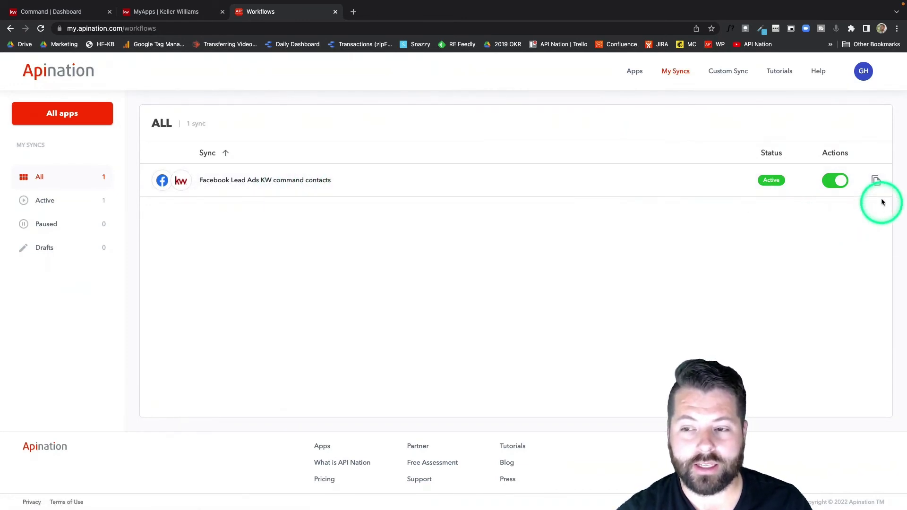
left_click(877, 181)
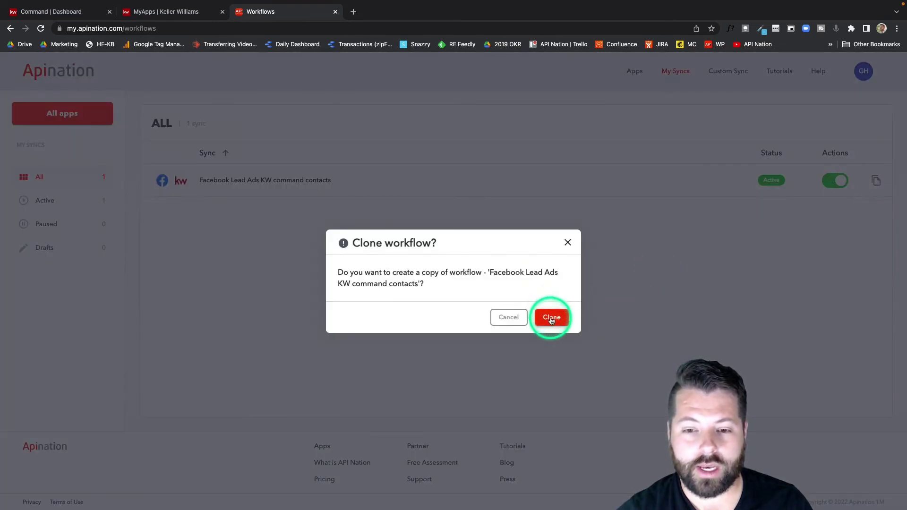
left_click(551, 316)
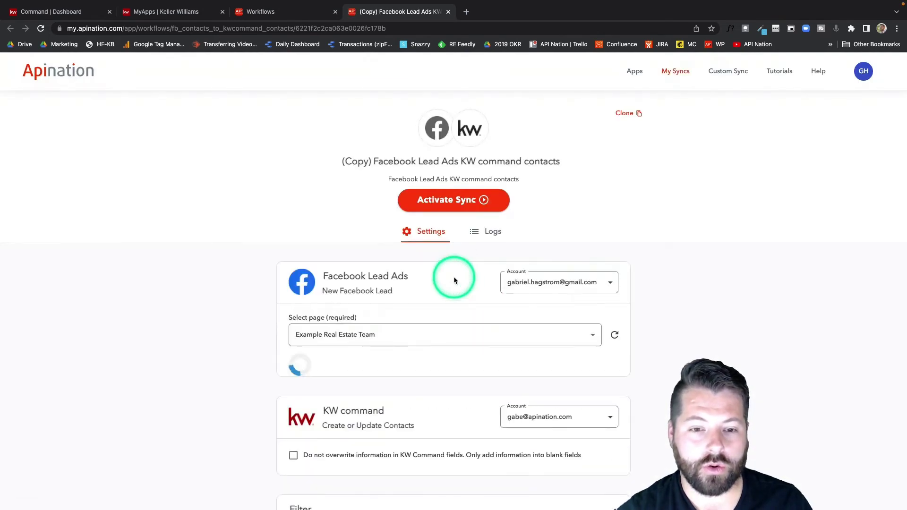
Step: Switch the copied sync's lead form to Coming Soon List Form
scroll(453, 277, "down", 1)
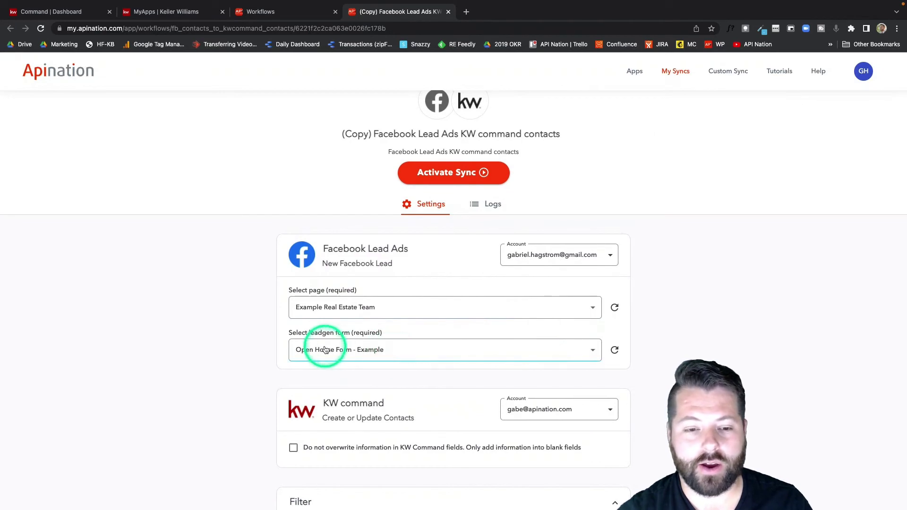
left_click(522, 355)
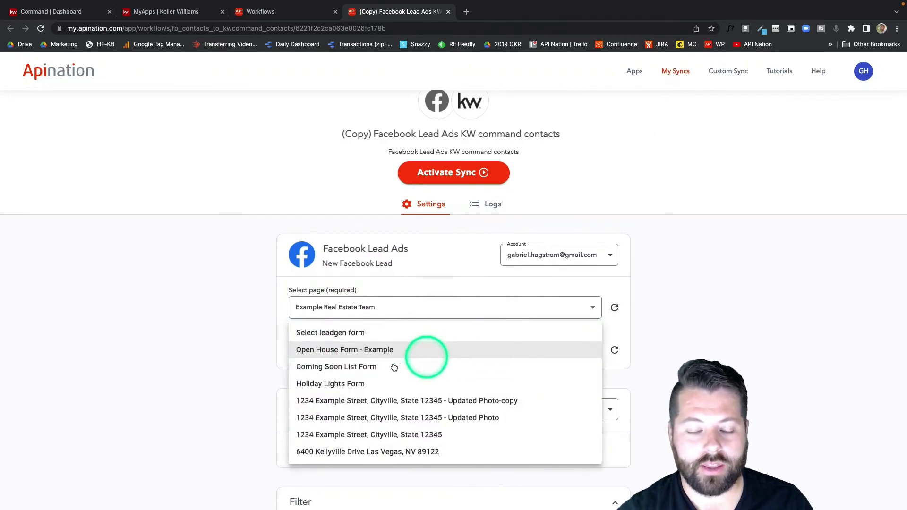
left_click(371, 367)
left_click(262, 384)
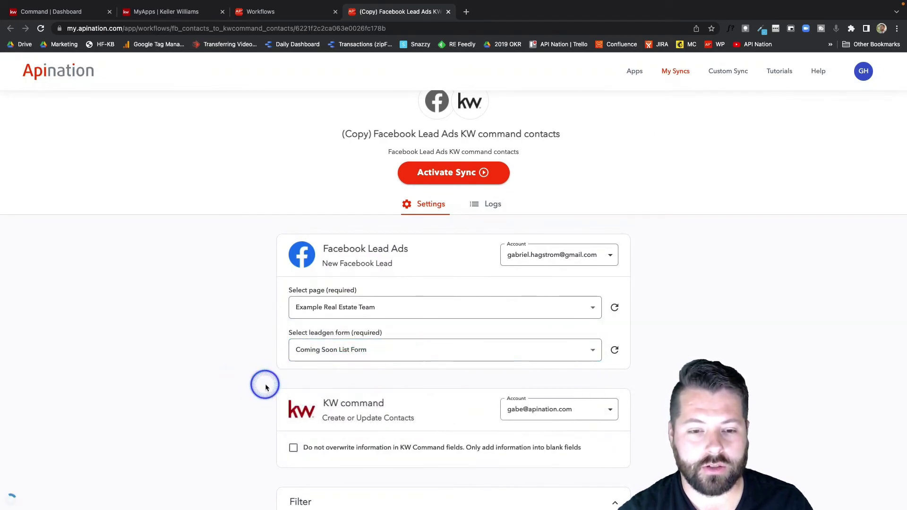
Step: Rename the sync to 'Coming Soon - Facebook Lead Ads KW command contacts'
left_click(368, 131)
left_click_drag(375, 135, 331, 138)
type("Coming Soon")
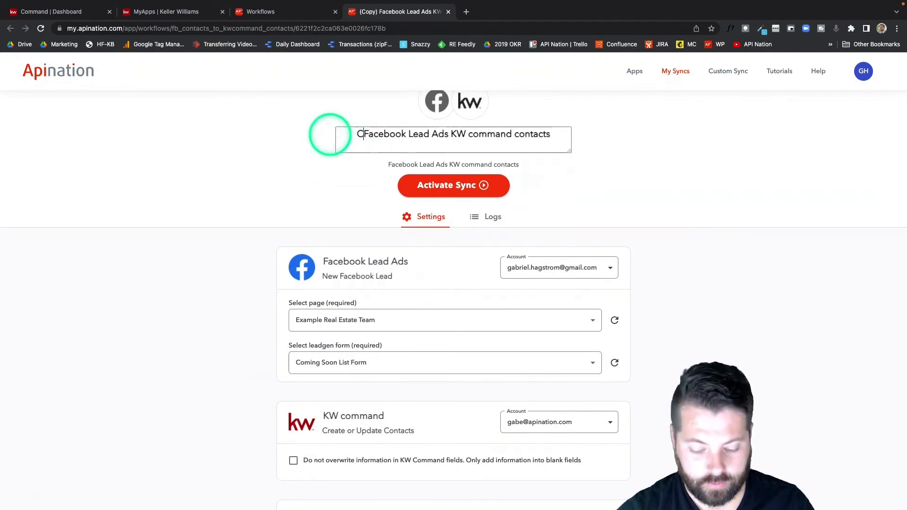
type(" -")
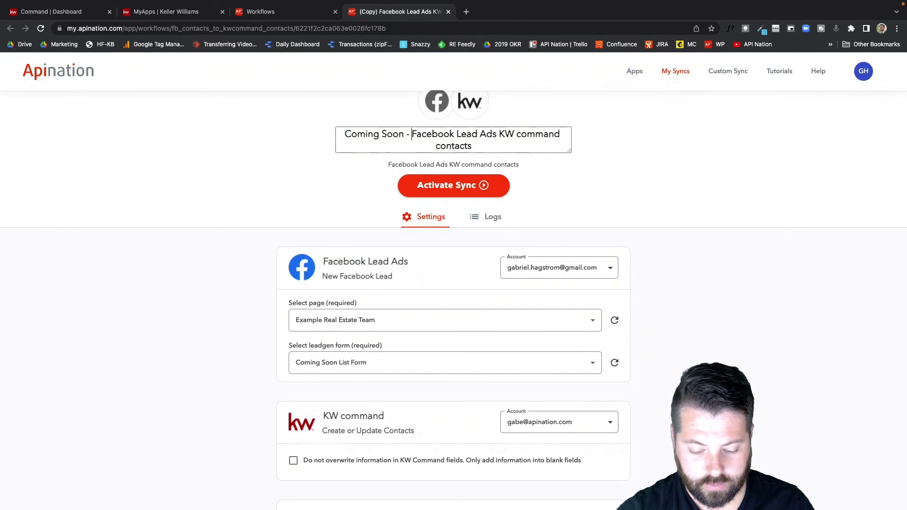
left_click(290, 161)
Step: Change the Source custom field value to FBComingSoon and activate the Coming Soon sync
scroll(381, 210, "down", 6)
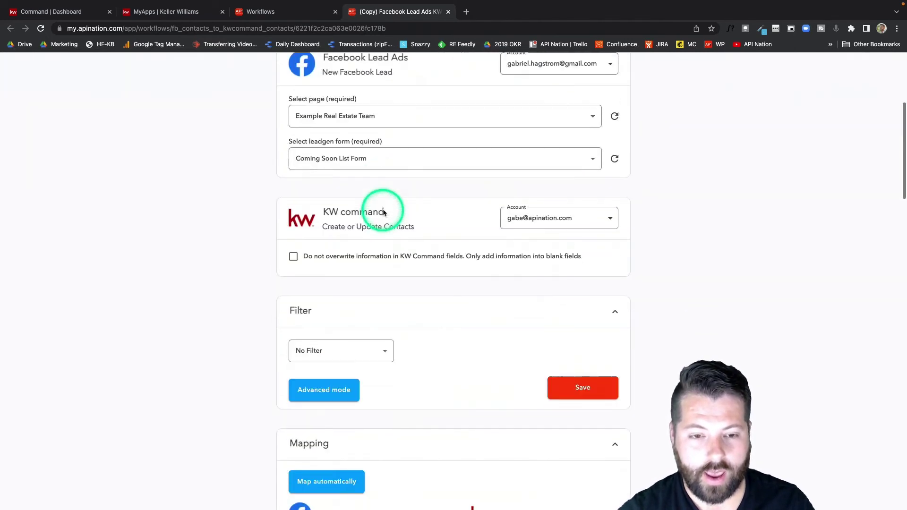
scroll(383, 210, "down", 7)
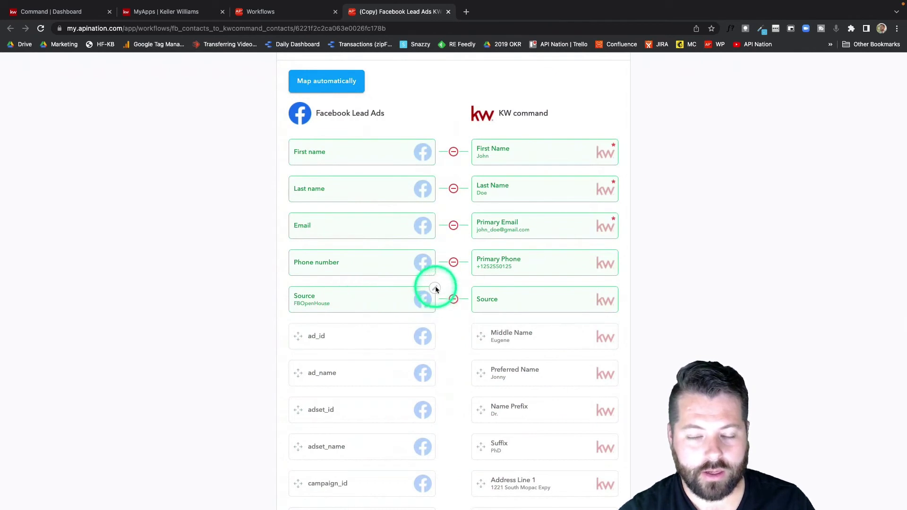
left_click(435, 289)
left_click(367, 306)
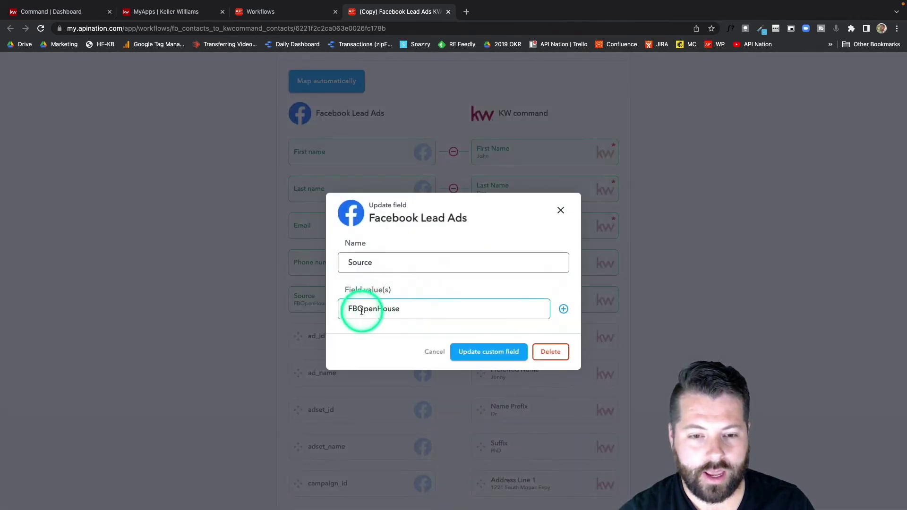
left_click_drag(359, 309, 439, 310)
type("Comi")
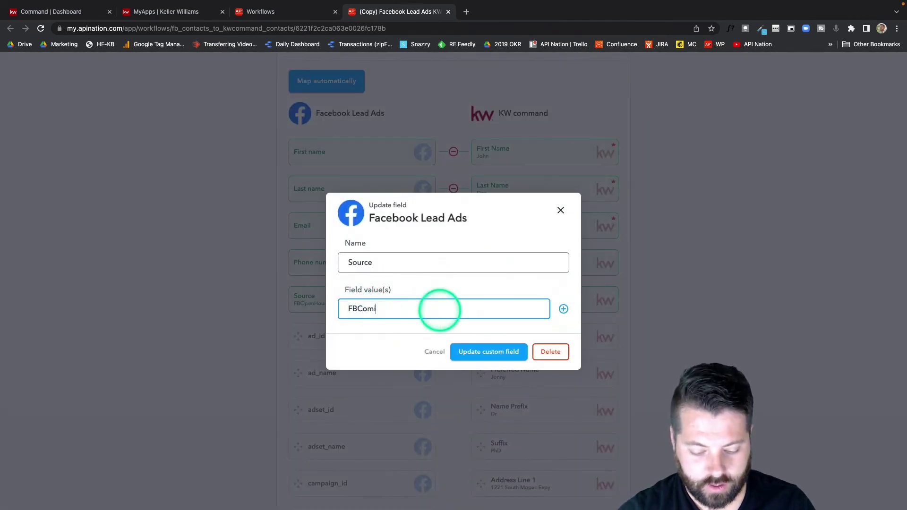
type("ngSoon")
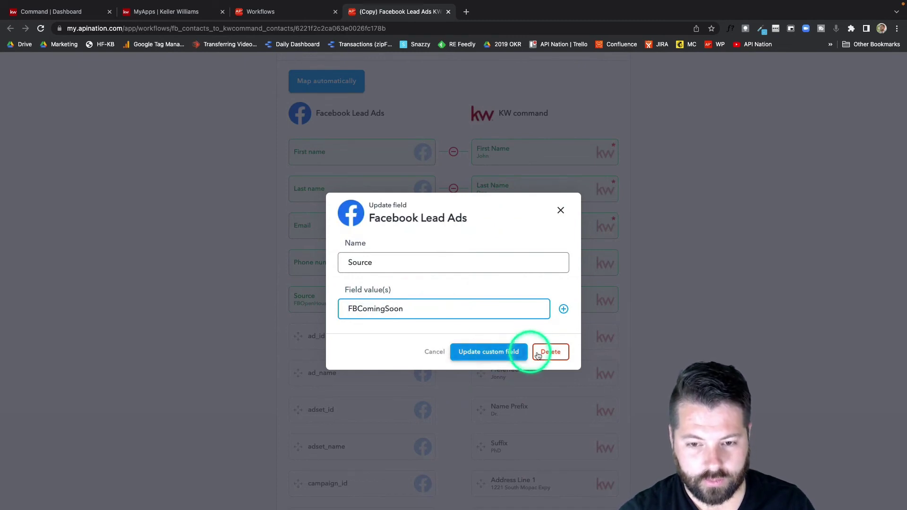
left_click(491, 352)
scroll(452, 278, "up", 15)
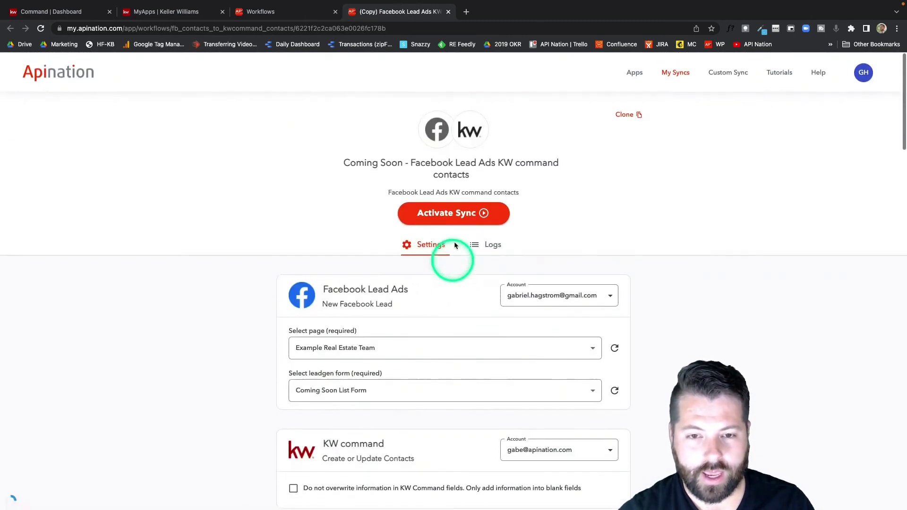
left_click(461, 210)
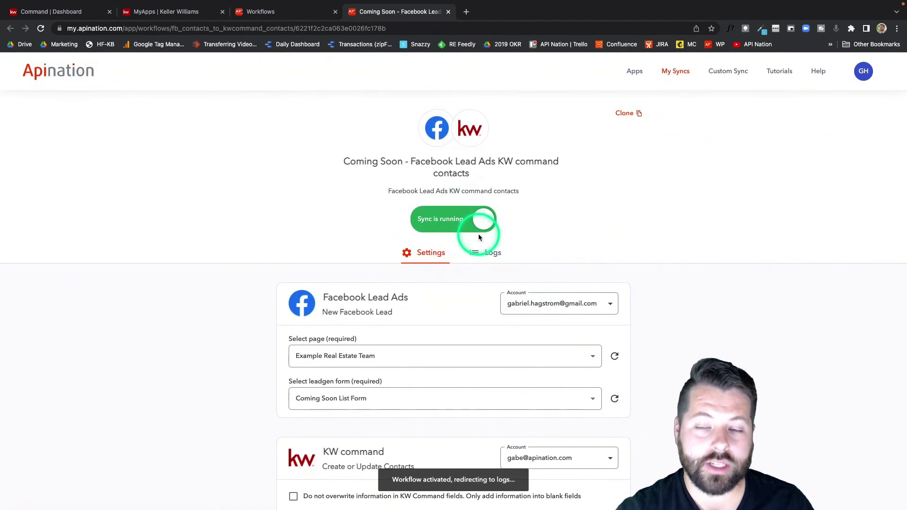